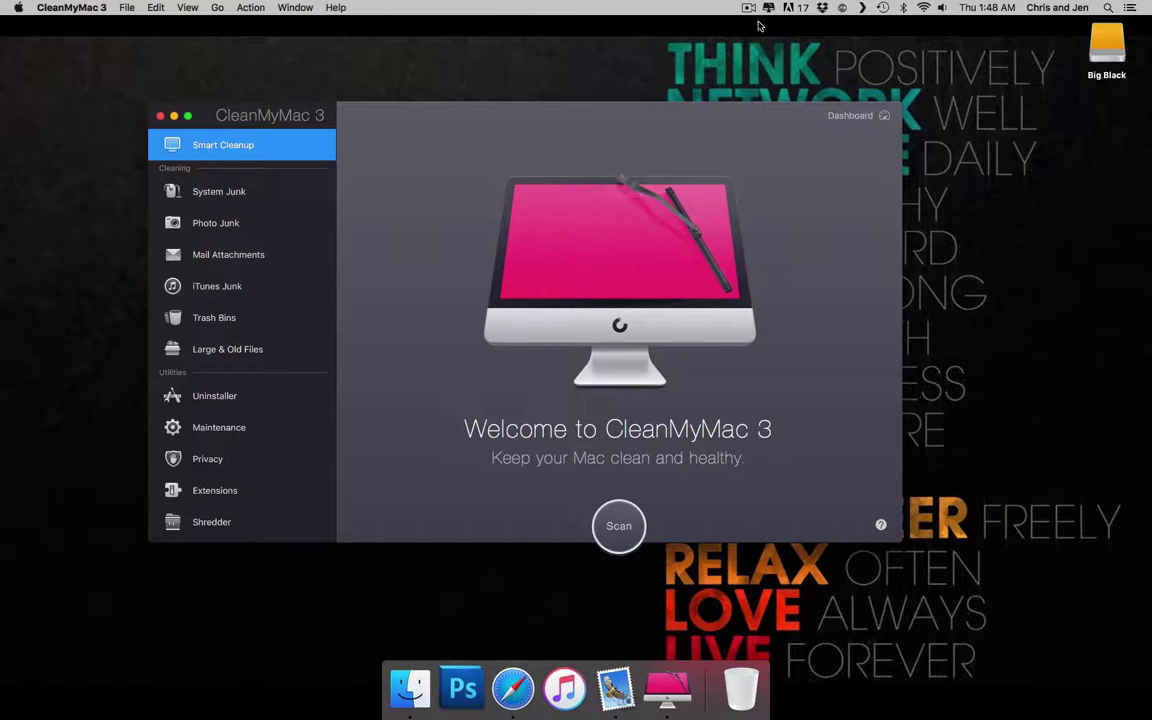
Step: Check the Mac's storage, memory and processor status on the Dashboard, and return to Smart Cleanup
click(863, 117)
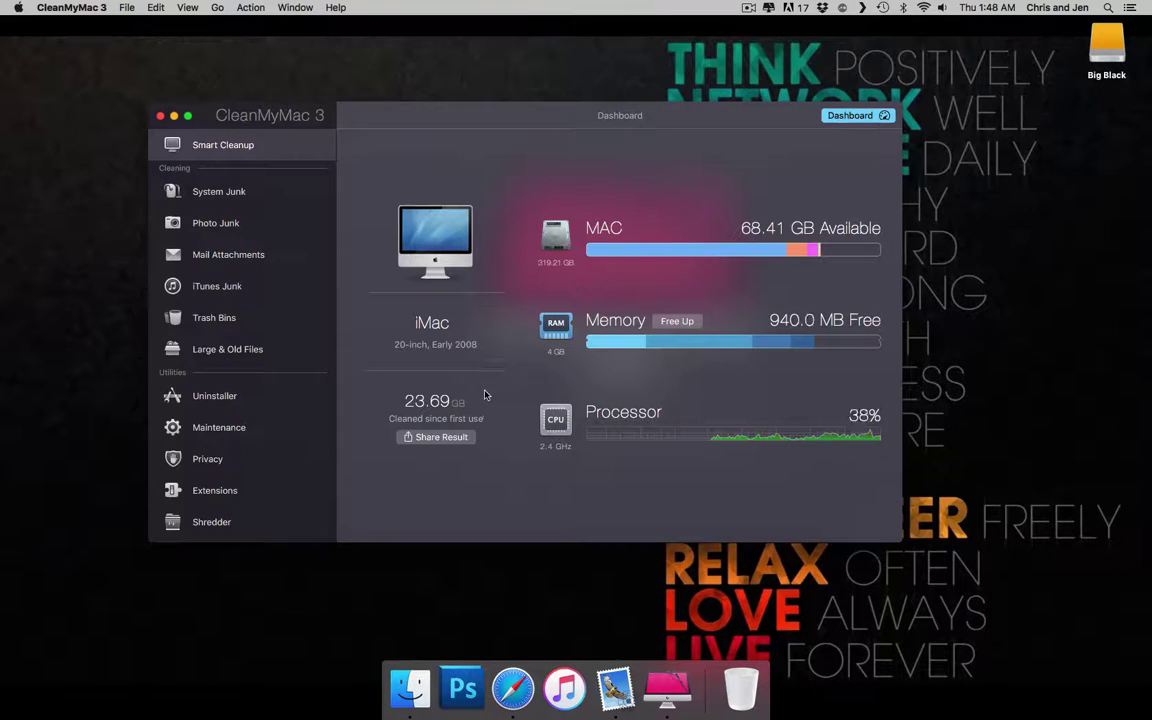
mouse_move(522, 244)
click(255, 148)
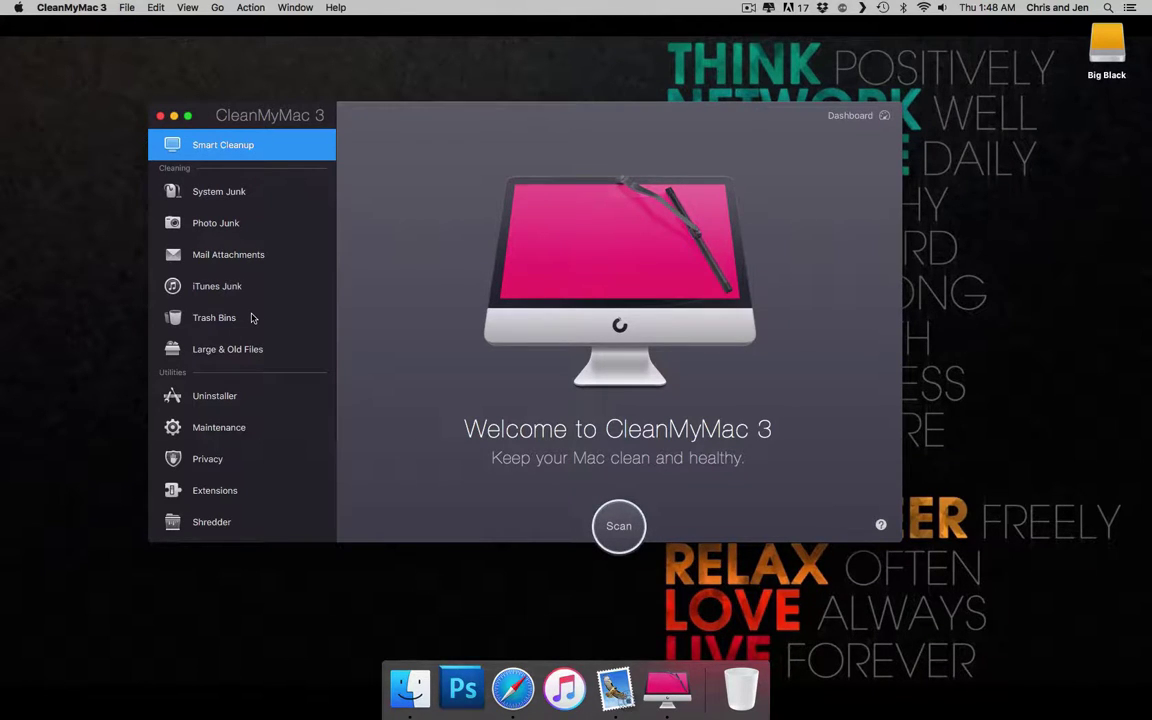
Step: Look over the Uninstaller, Maintenance and Privacy utilities
click(232, 402)
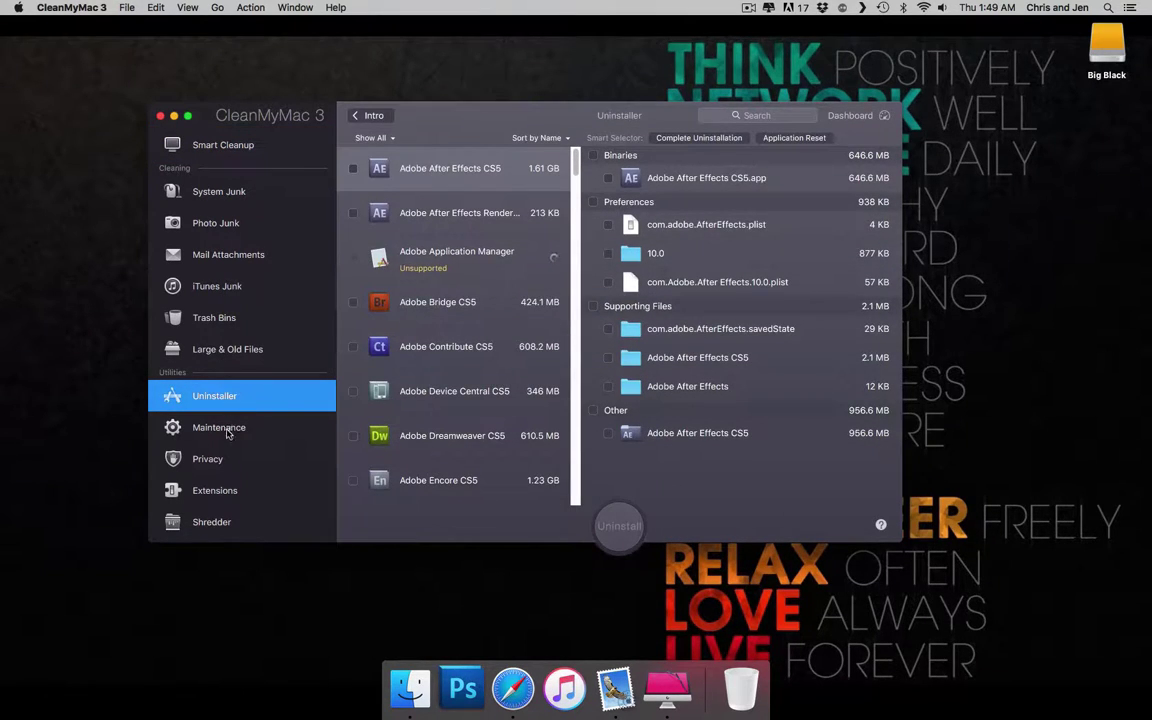
click(228, 430)
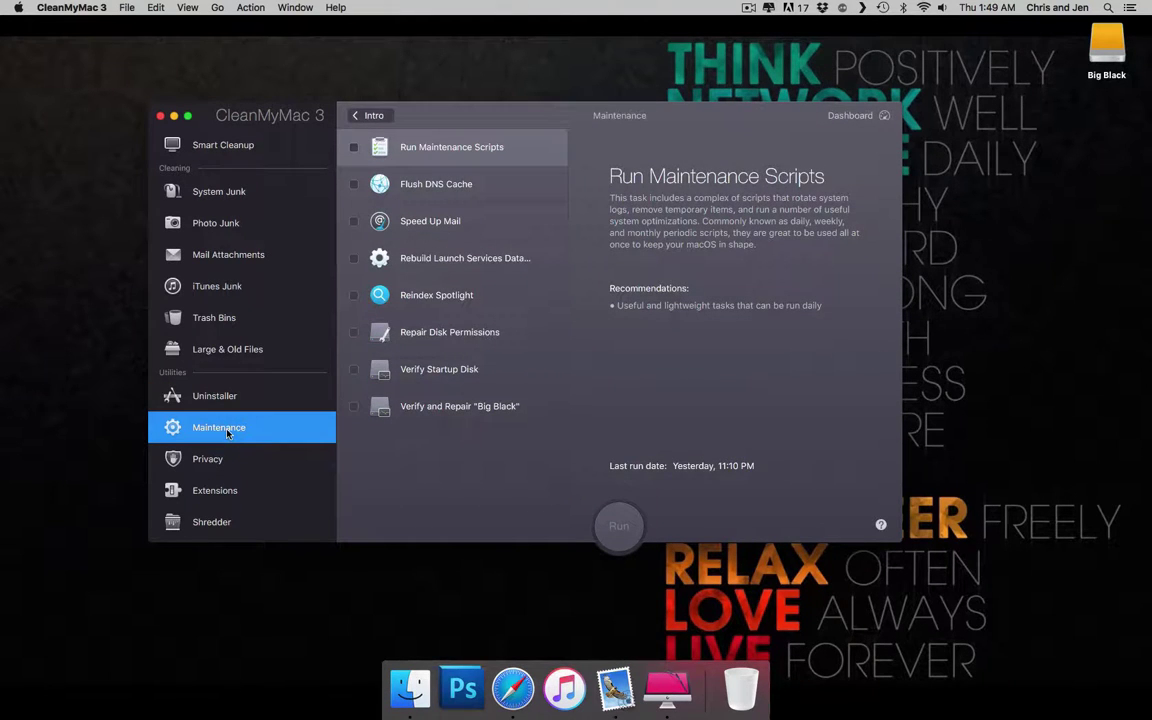
click(220, 462)
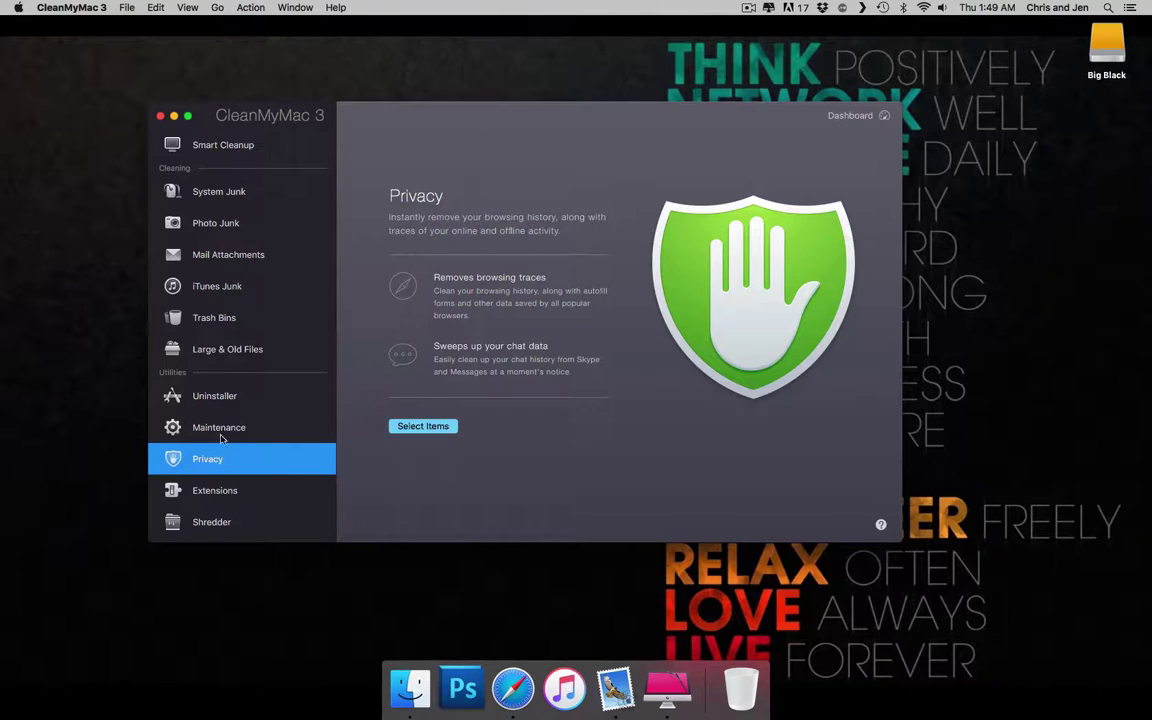
Step: Run a Smart Cleanup scan of the Mac, checking on Large & Old Files while it runs
click(190, 144)
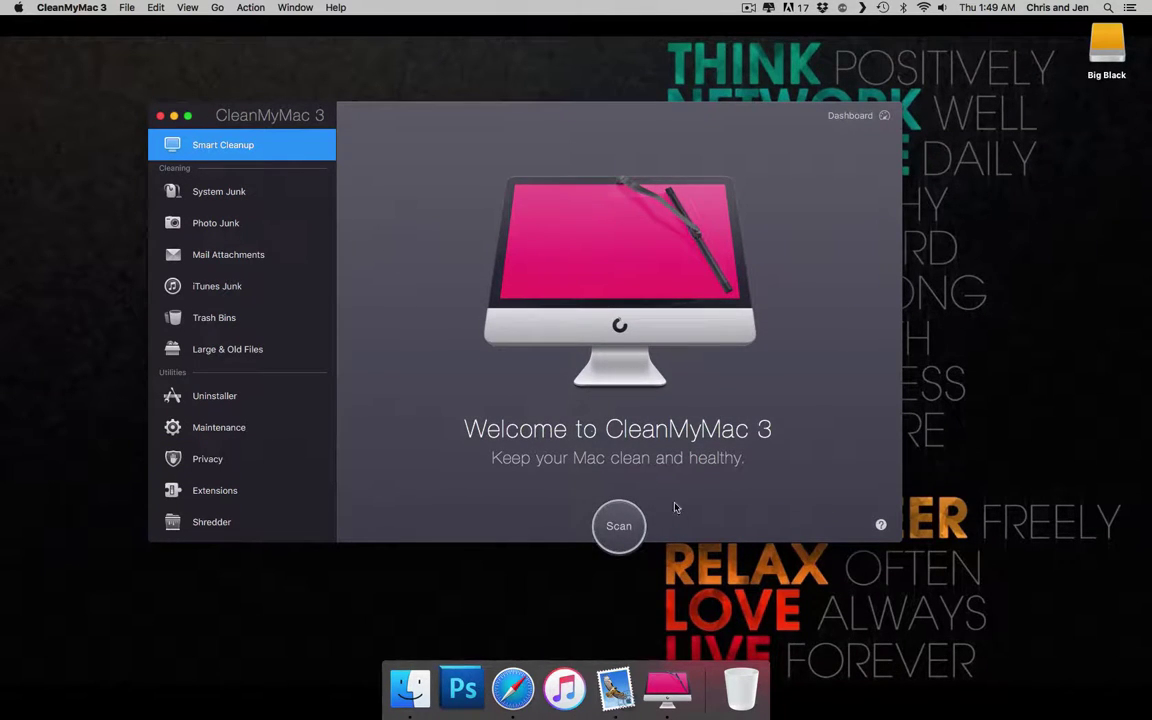
click(619, 527)
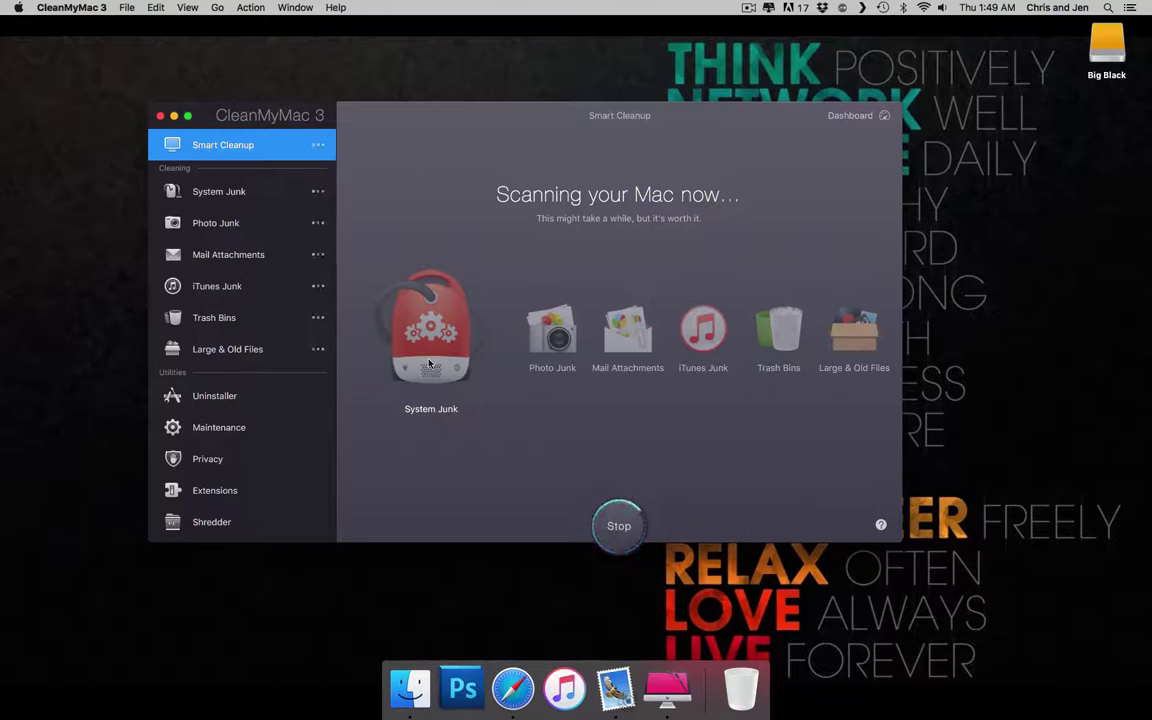
click(213, 352)
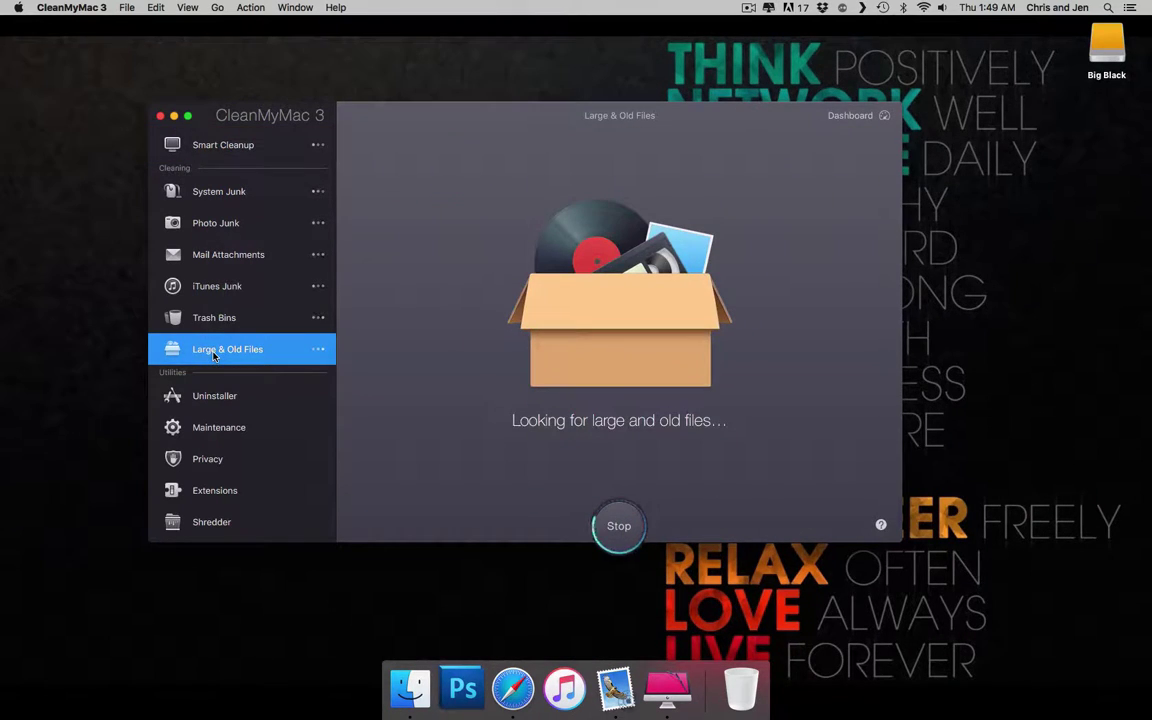
click(192, 144)
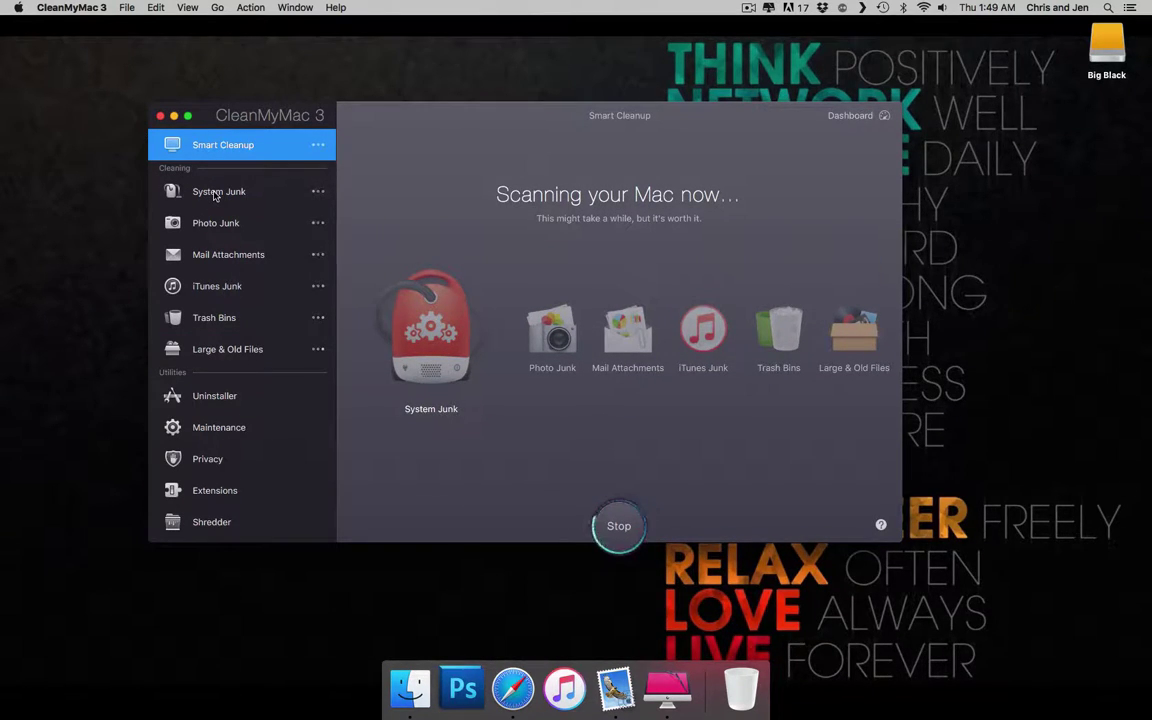
click(205, 350)
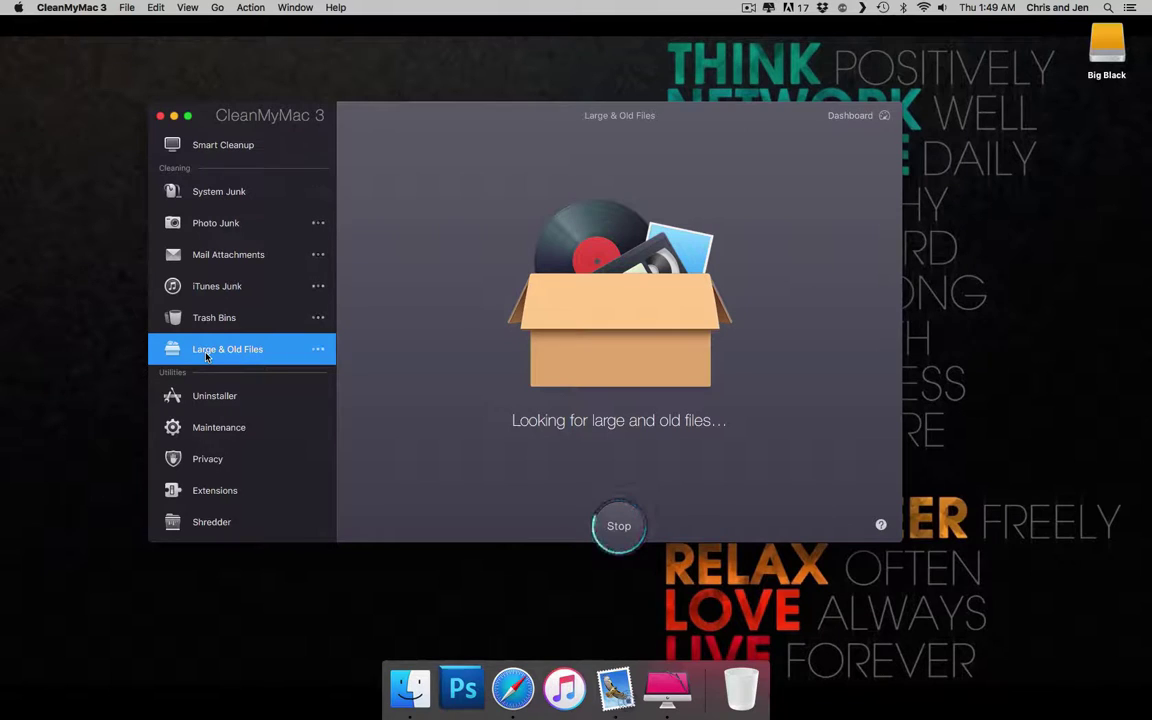
click(220, 150)
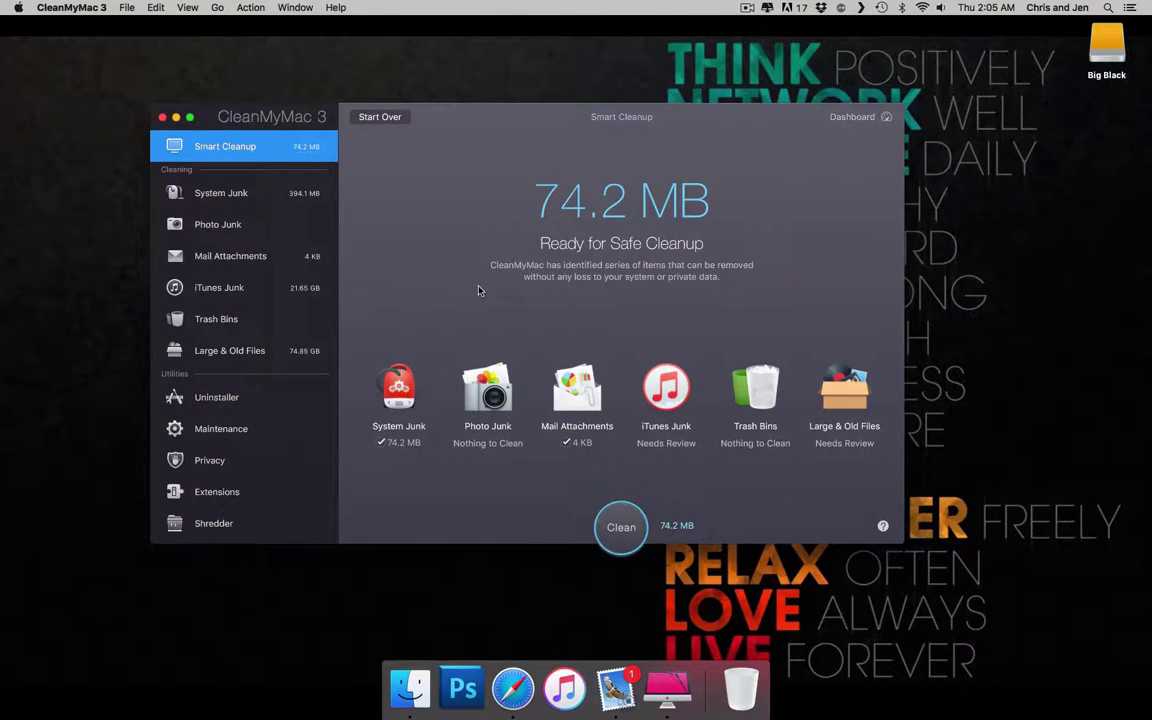
Step: Check the Dashboard's storage breakdown, and review the iOS Applications and iOS Device Backups found under iTunes Junk
click(852, 116)
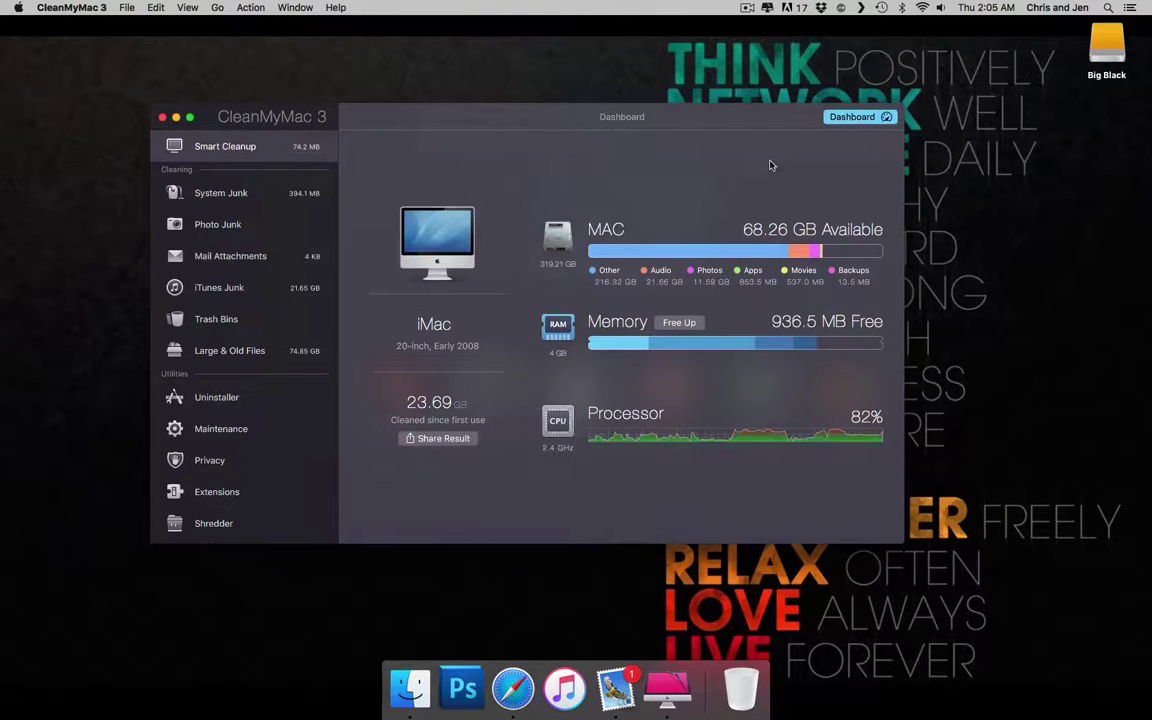
click(862, 117)
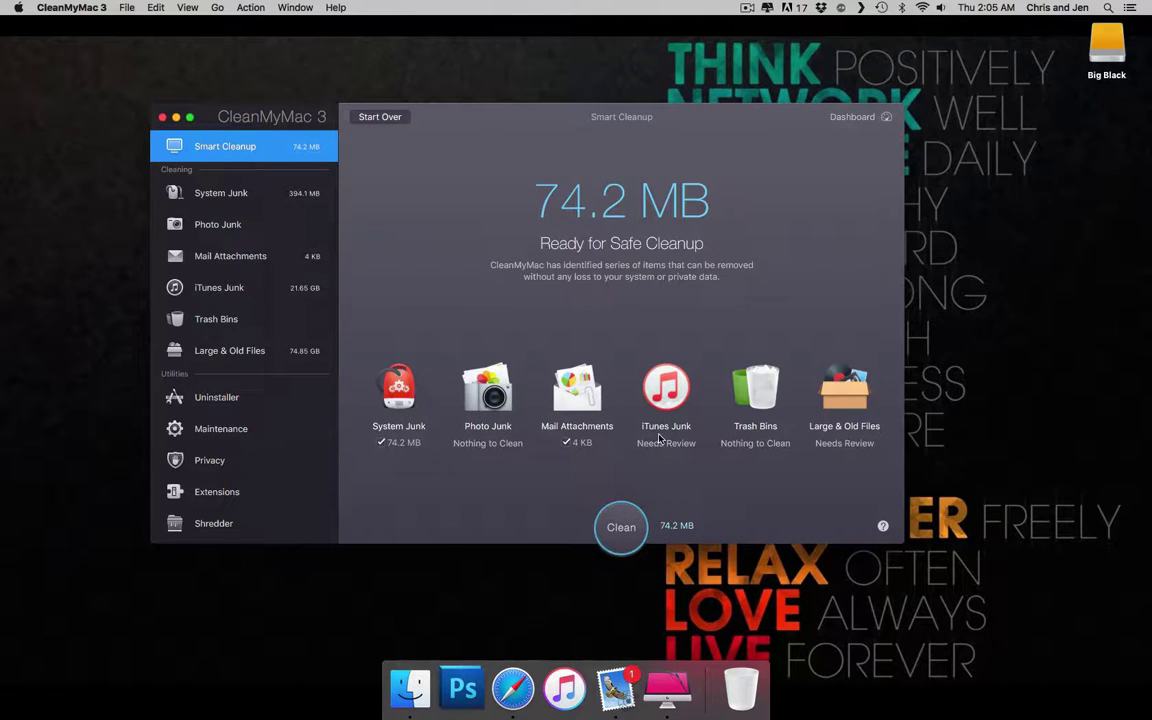
click(233, 292)
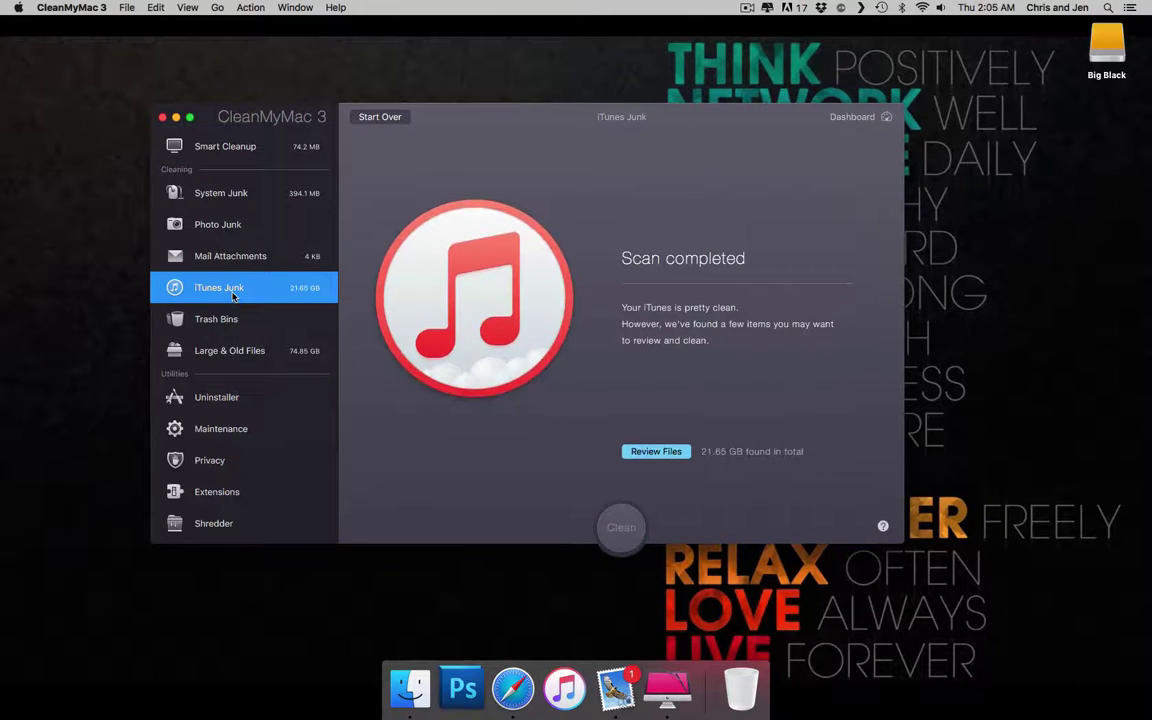
click(668, 453)
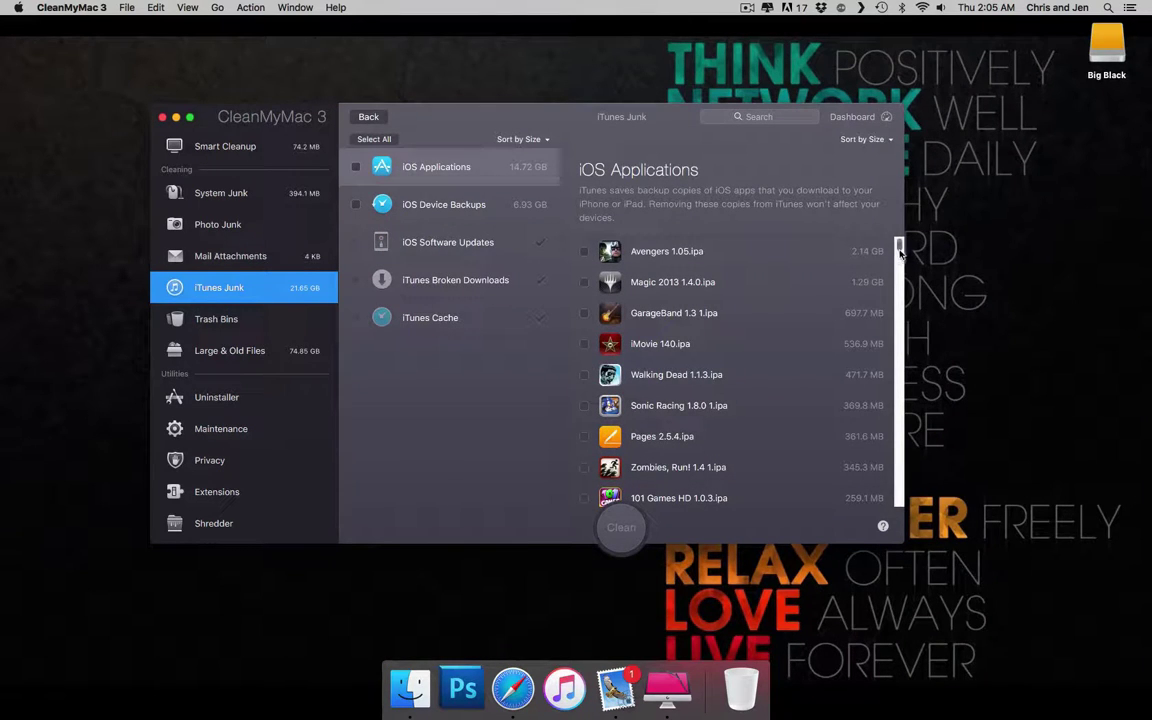
mouse_move(900, 248)
mouse_down()
mouse_move(900, 470)
mouse_move(897, 236)
mouse_up()
click(427, 205)
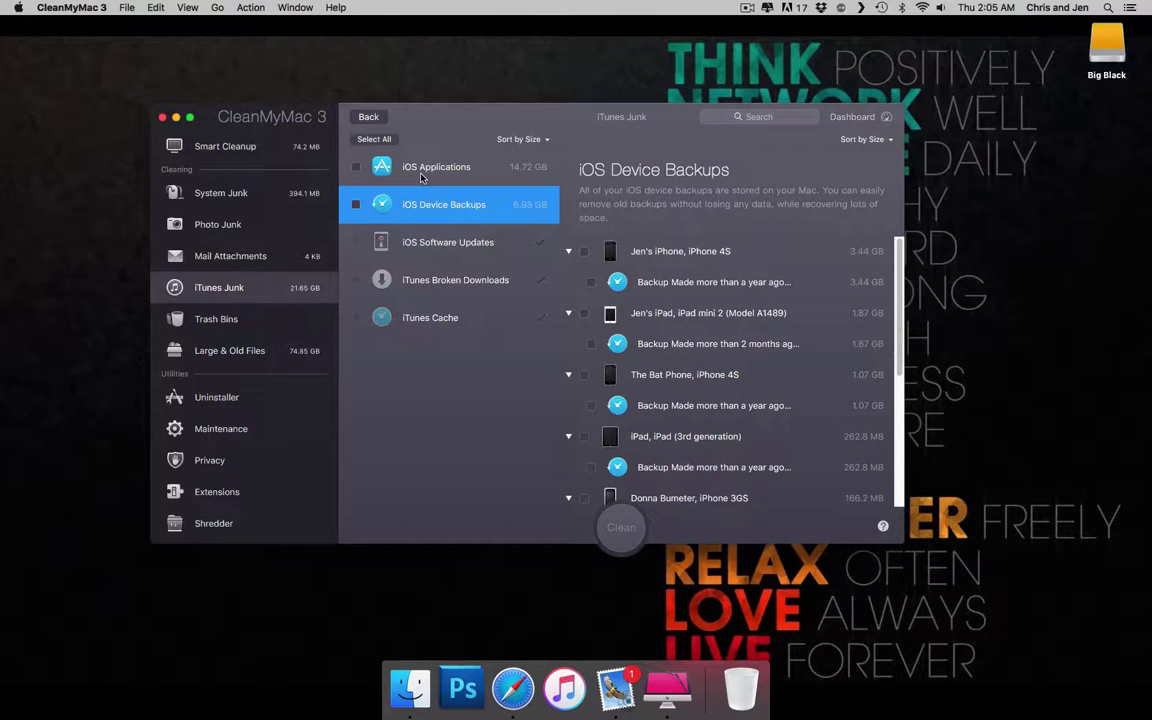
click(421, 170)
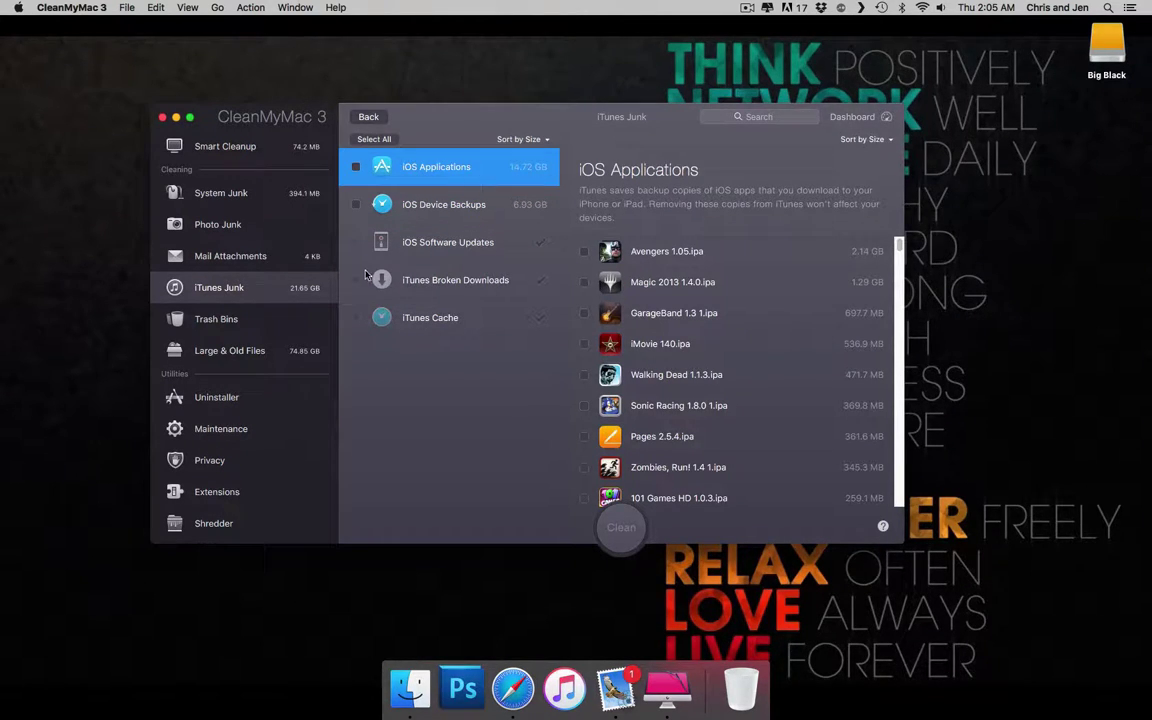
Step: Review the files found under Large & Old Files, including the more than 5 GB and 1 GB to 5 GB groups
click(239, 353)
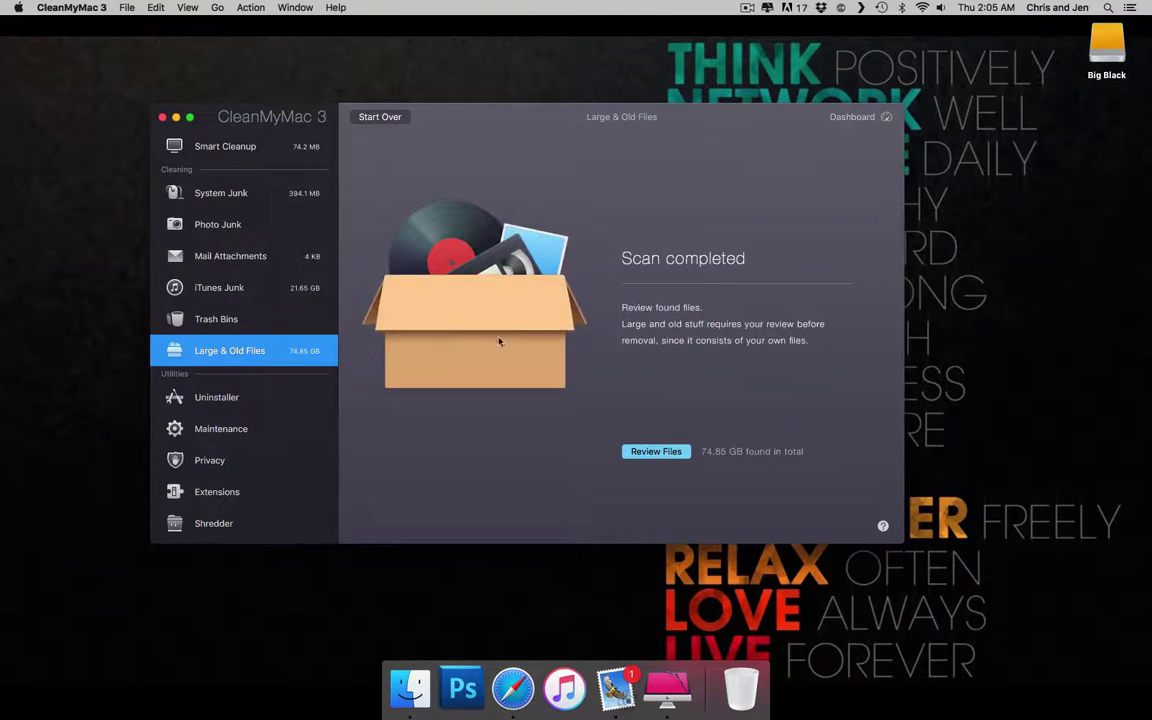
click(655, 451)
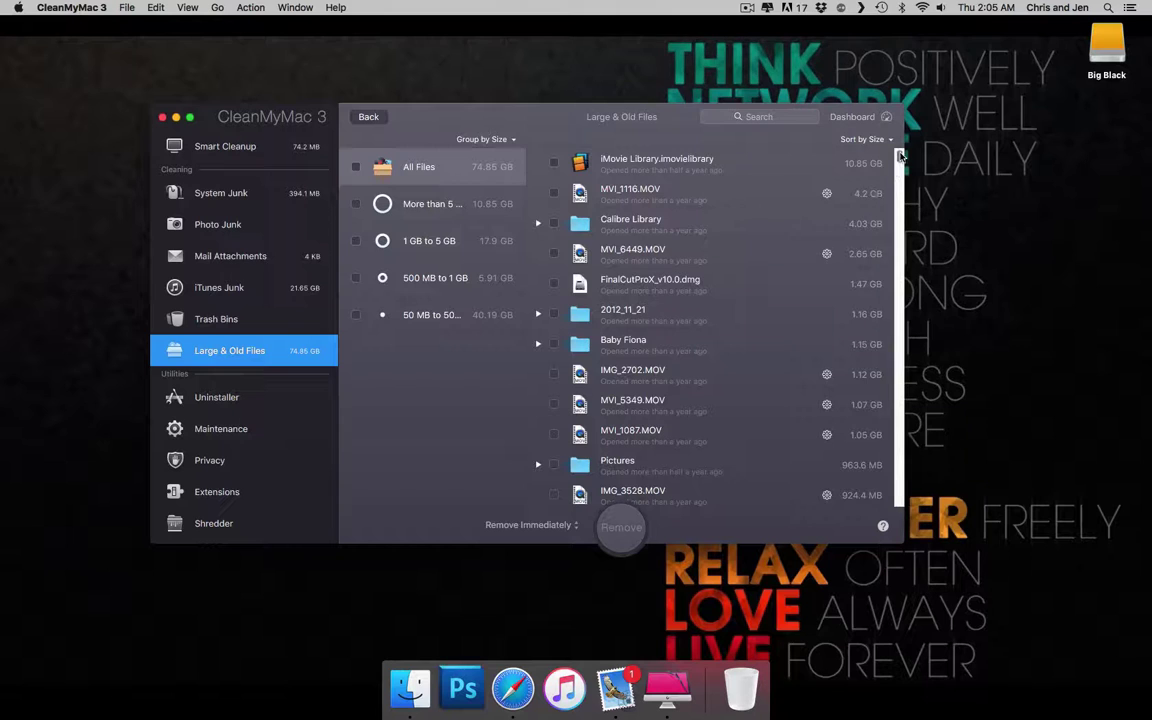
scroll(870, 205, down, 15)
scroll(890, 228, up, 15)
click(462, 205)
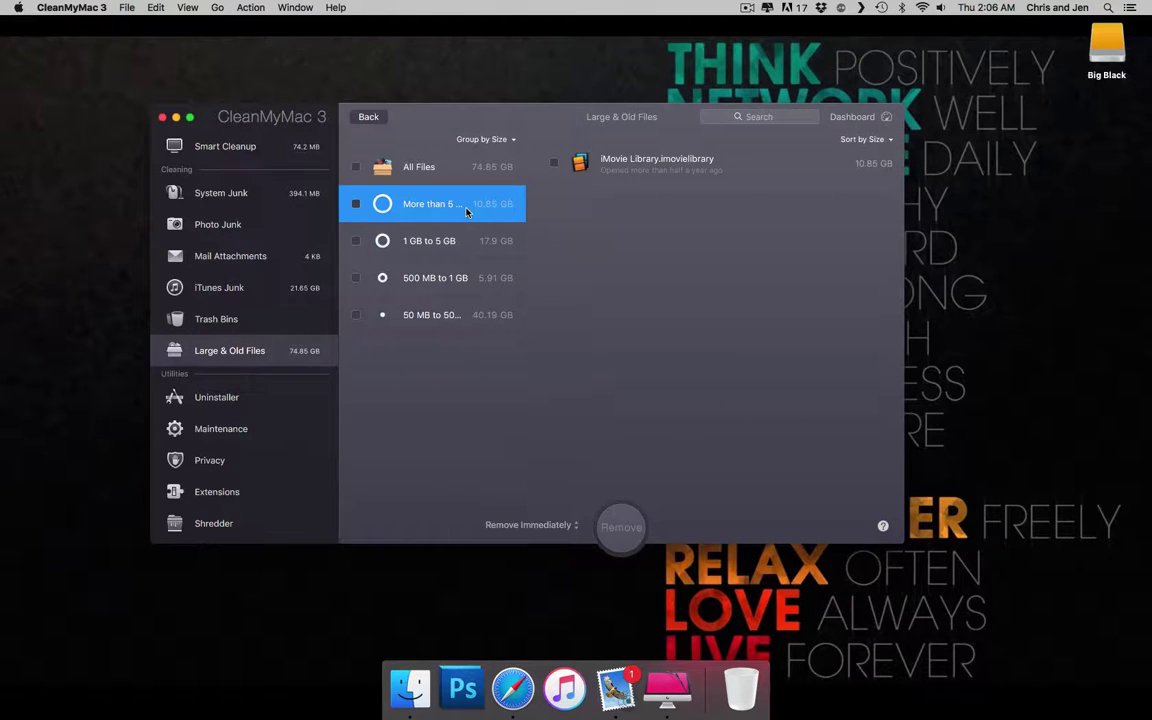
click(428, 243)
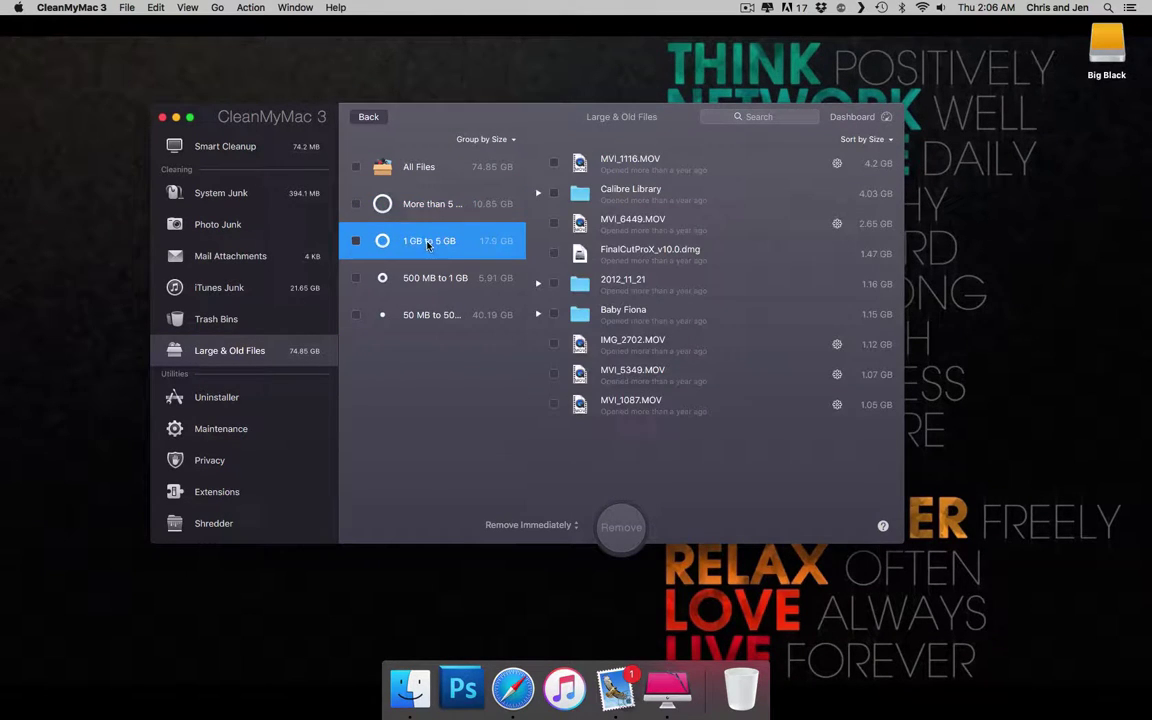
click(440, 167)
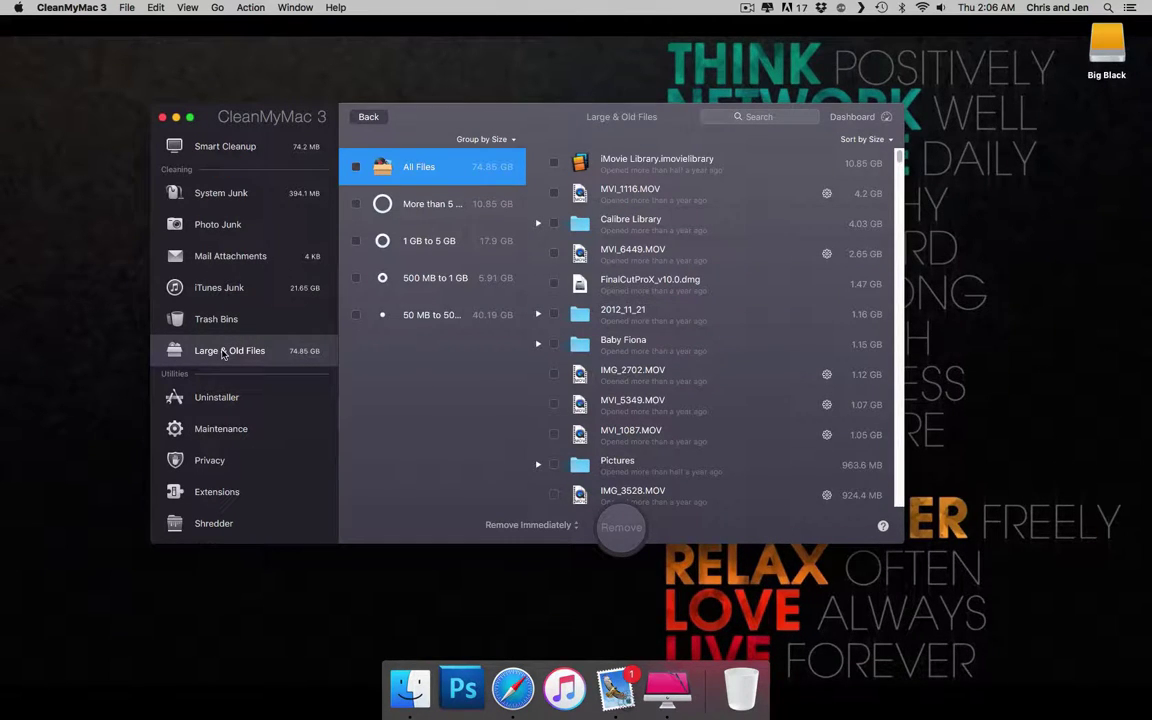
Step: Clean the junk selected by Smart Cleanup, closing Safari so its related items are removed too
click(220, 148)
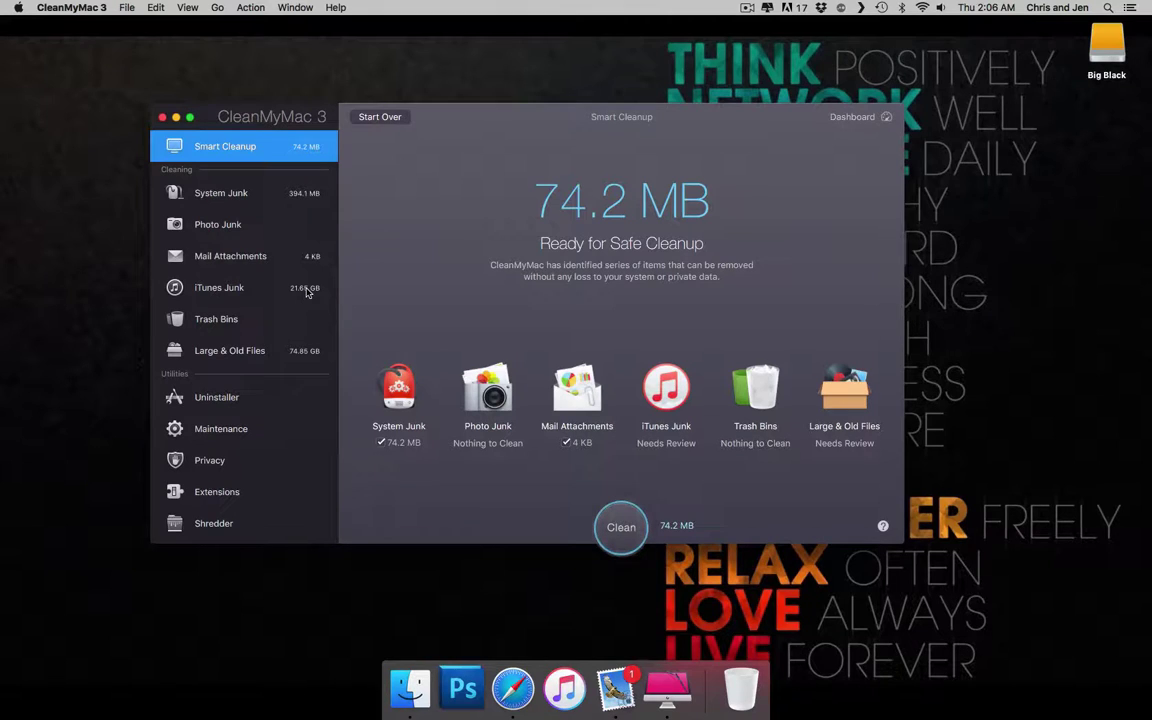
mouse_move(312, 290)
click(621, 528)
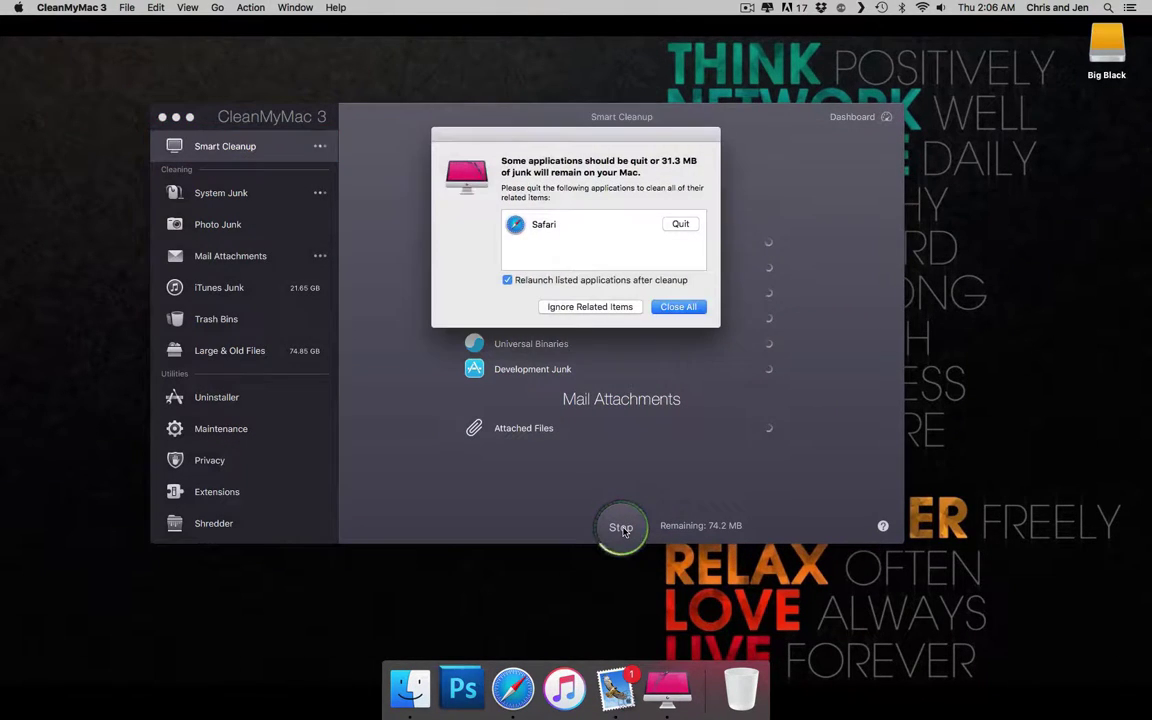
click(677, 308)
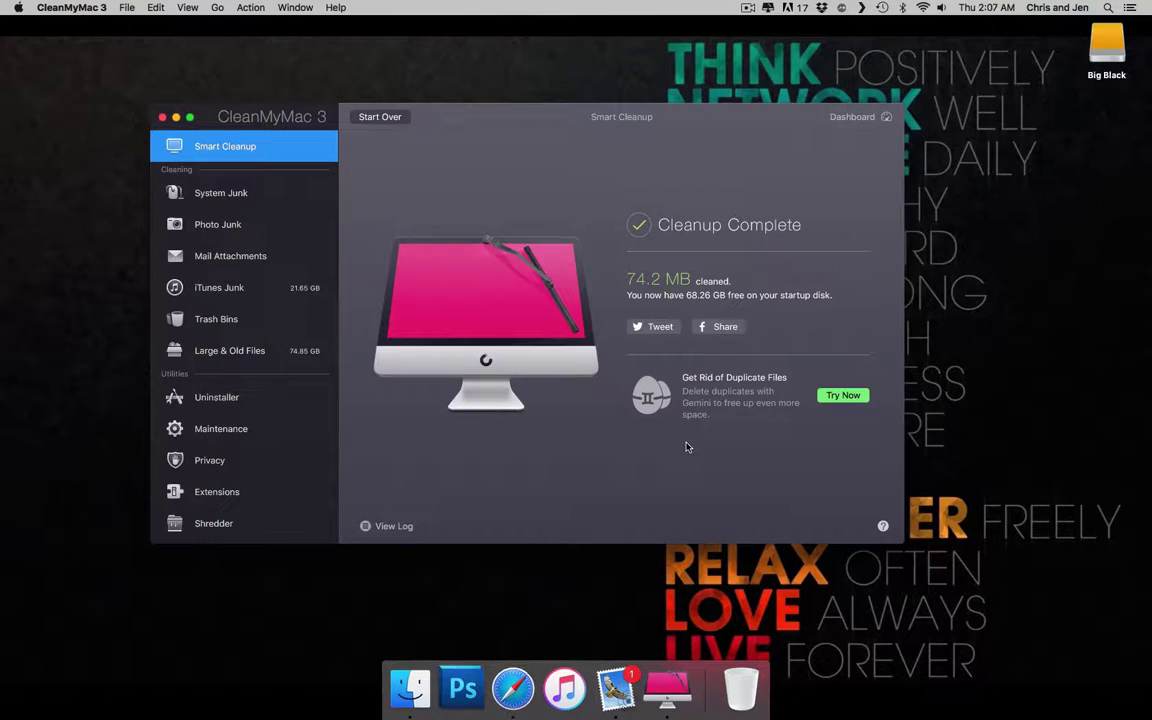
Step: Check the total cleaned and the memory and storage breakdowns on the Dashboard, closing the relaunched Safari window
click(851, 116)
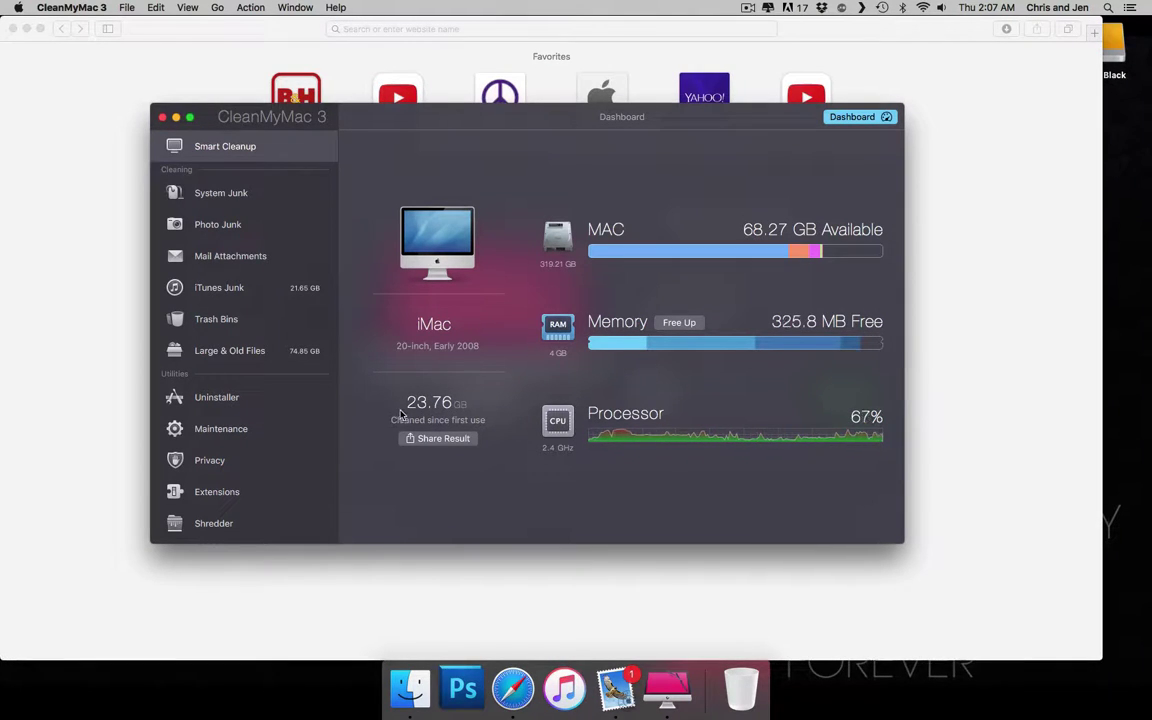
click(11, 29)
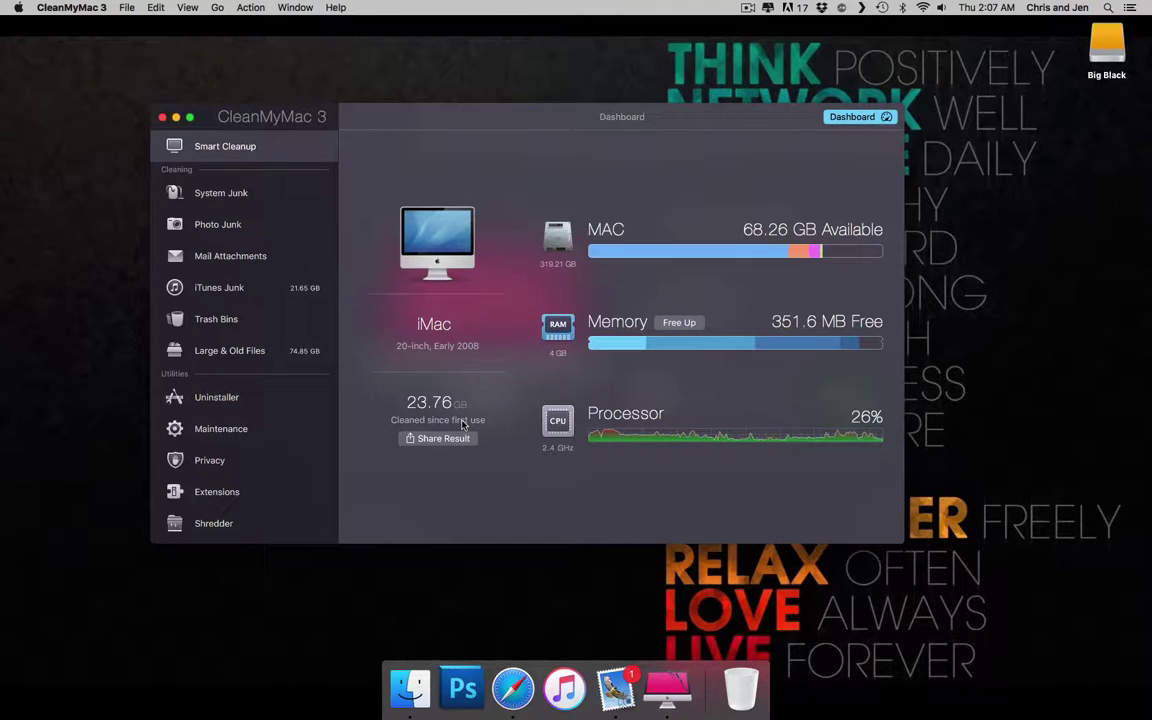
mouse_move(718, 323)
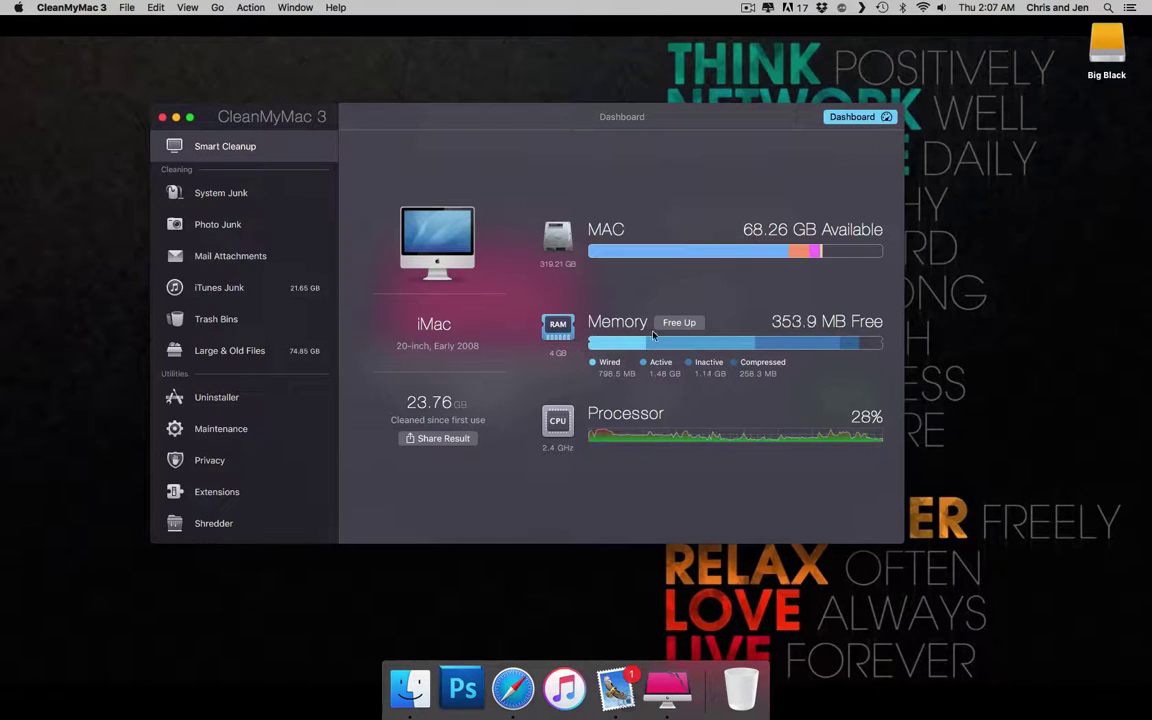
mouse_move(721, 258)
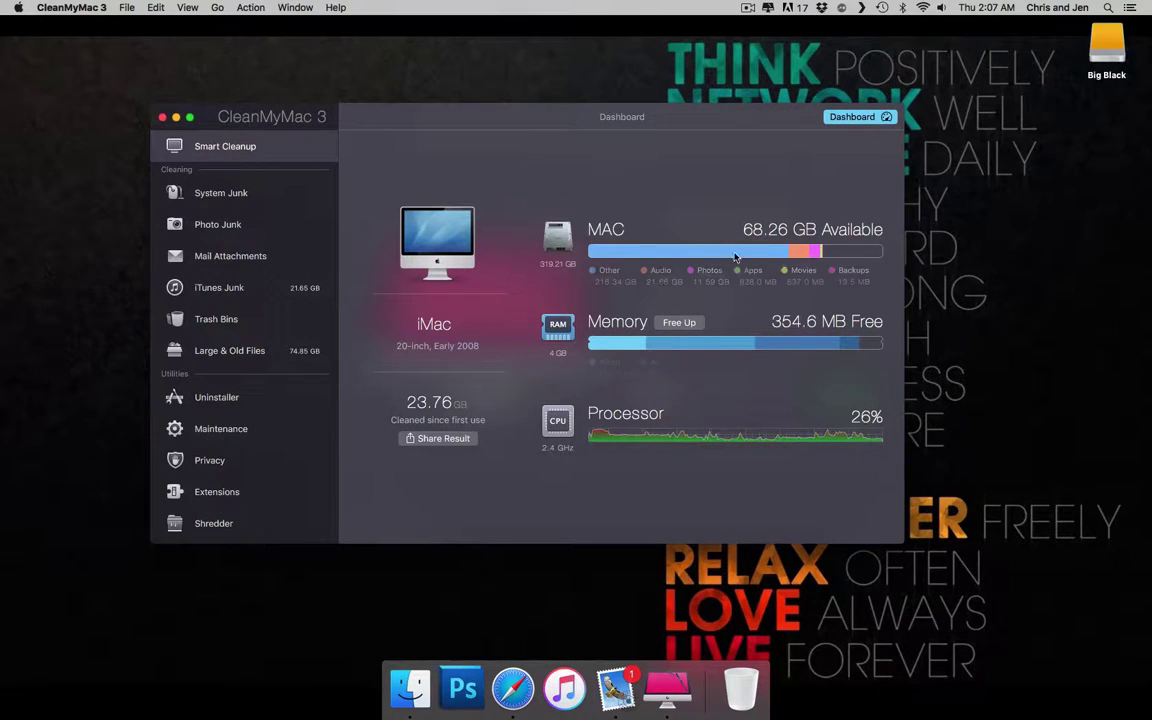